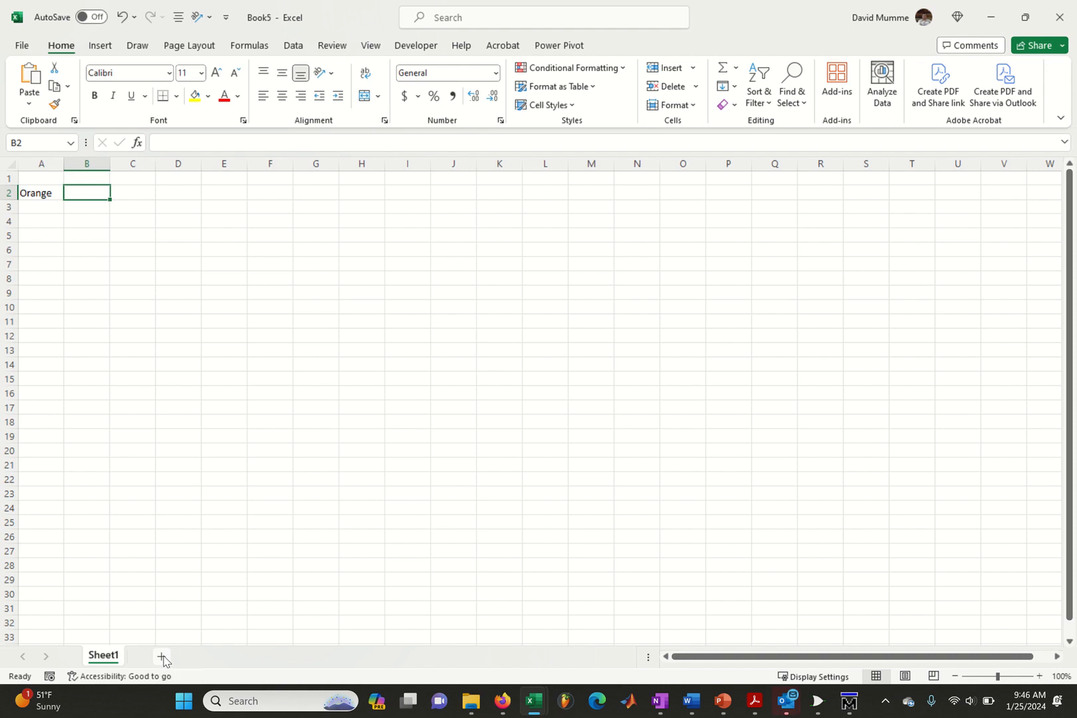
Step: Add a new worksheet and enter the headers Colors in A1 and Numbers in B1
left_click(161, 657)
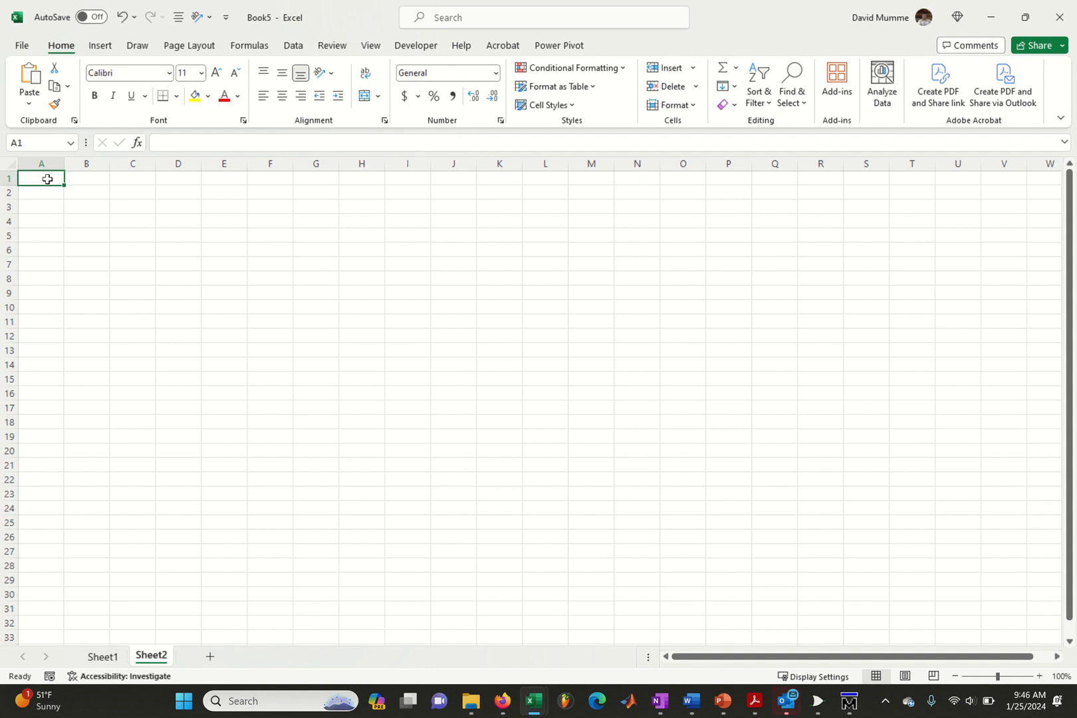
type("Co")
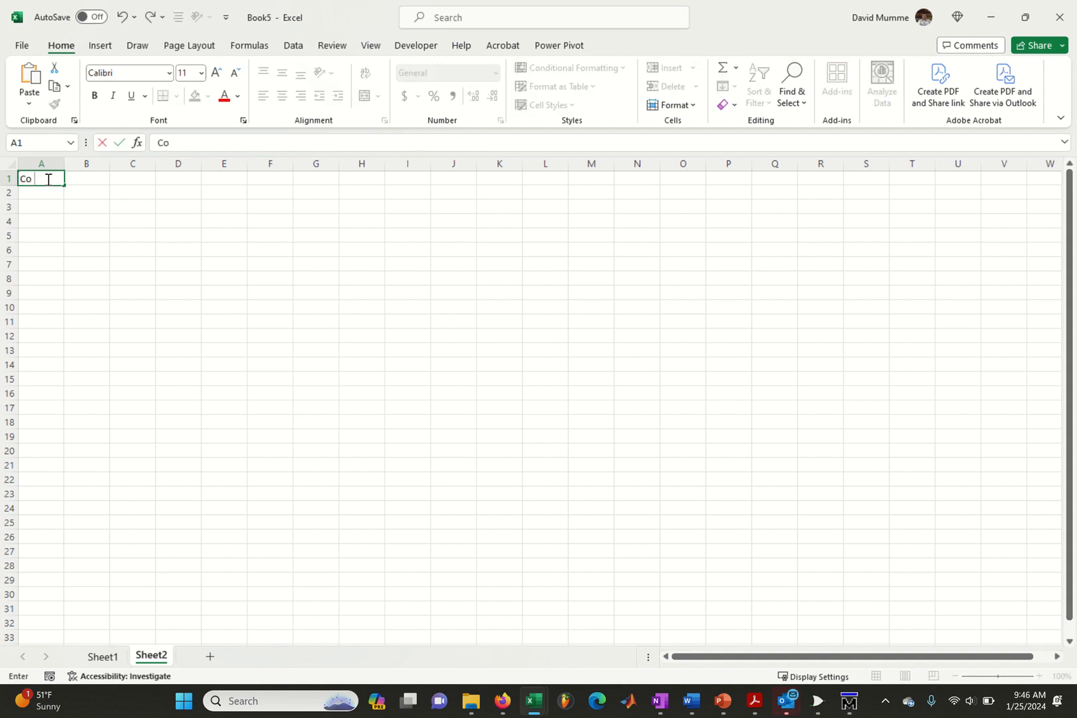
type("lors")
key("Tab")
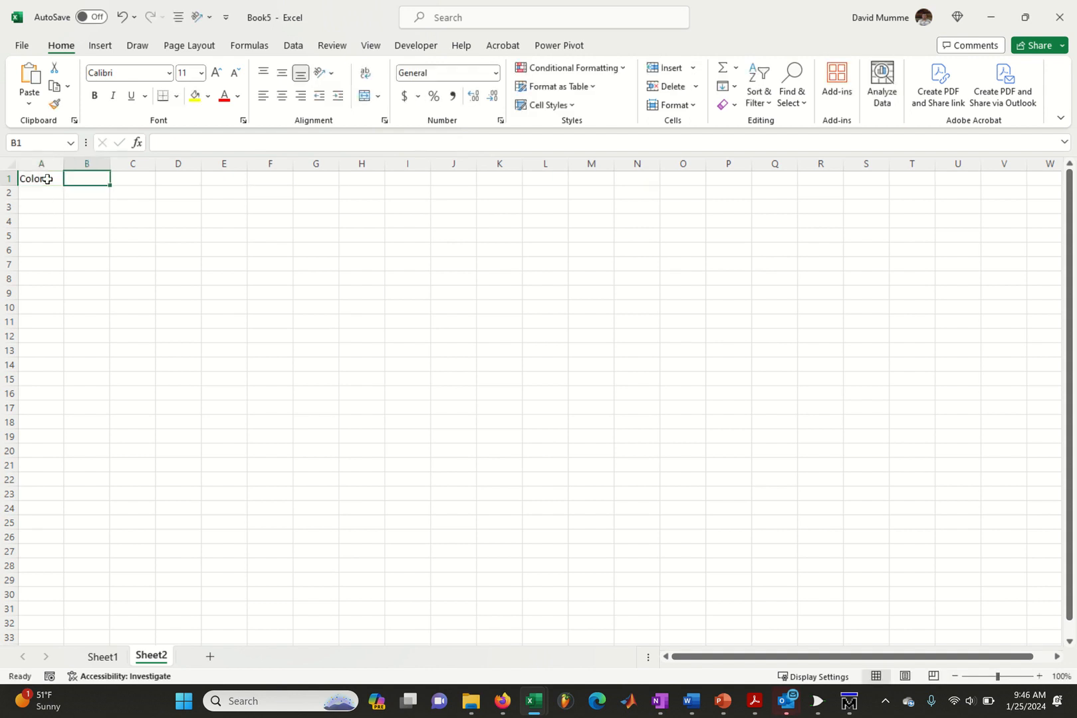
type("Numbers")
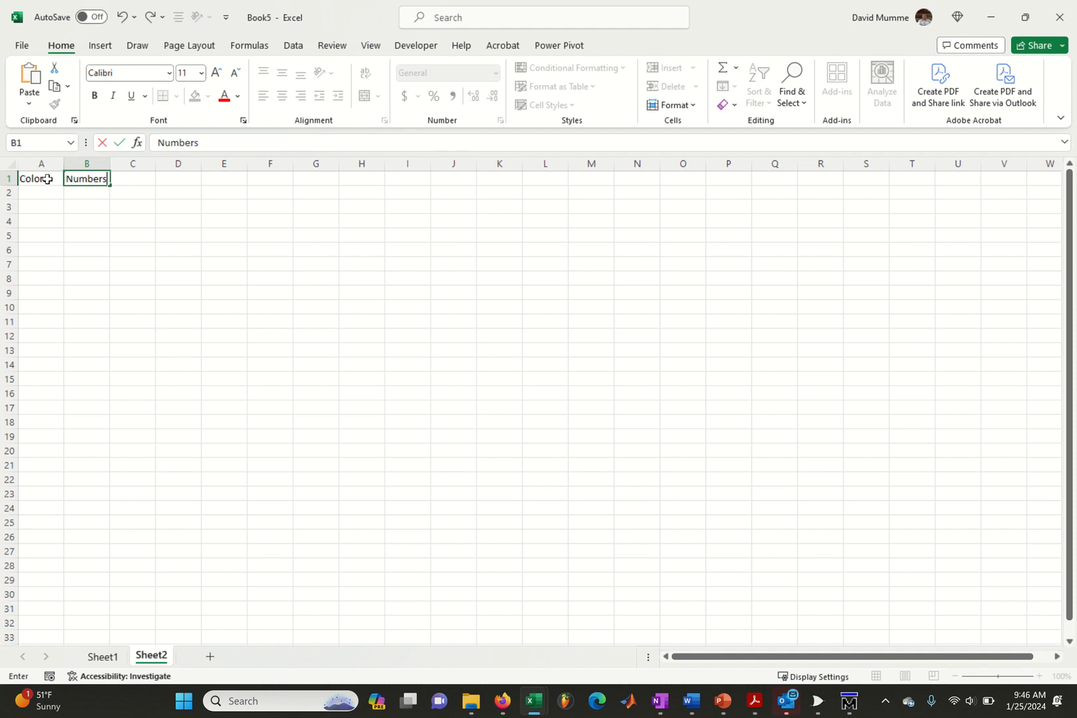
key("Return")
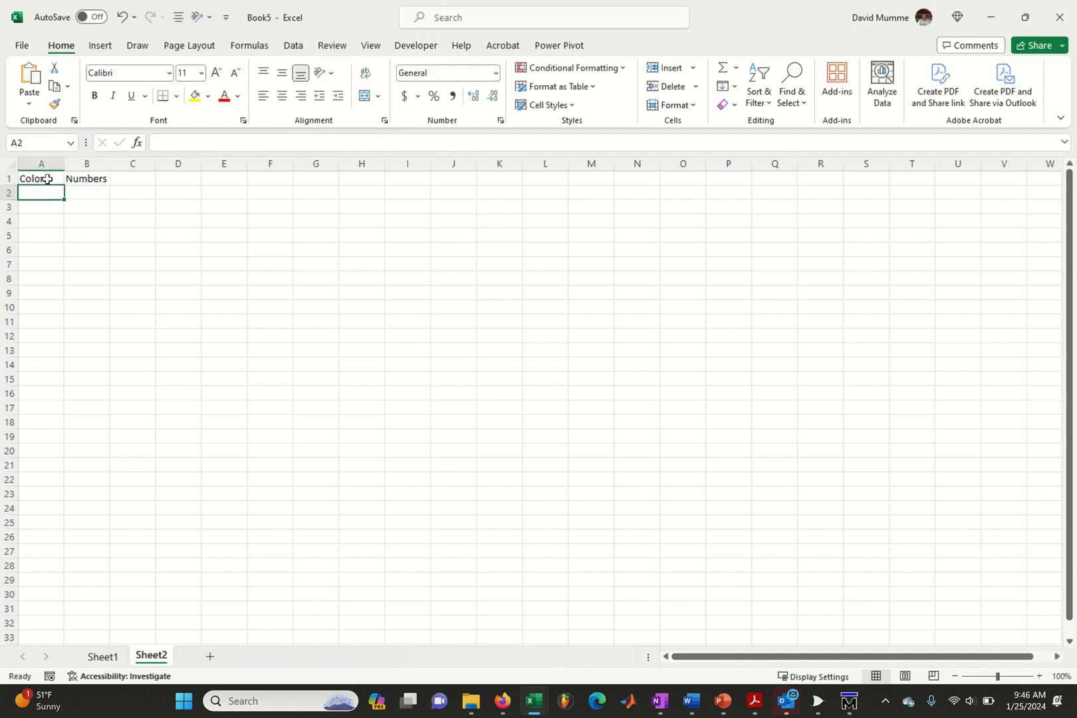
Step: Fill the rows beneath the headers with Orange 100, Blue 200 and Green 300 in A2:B4
type("Orange")
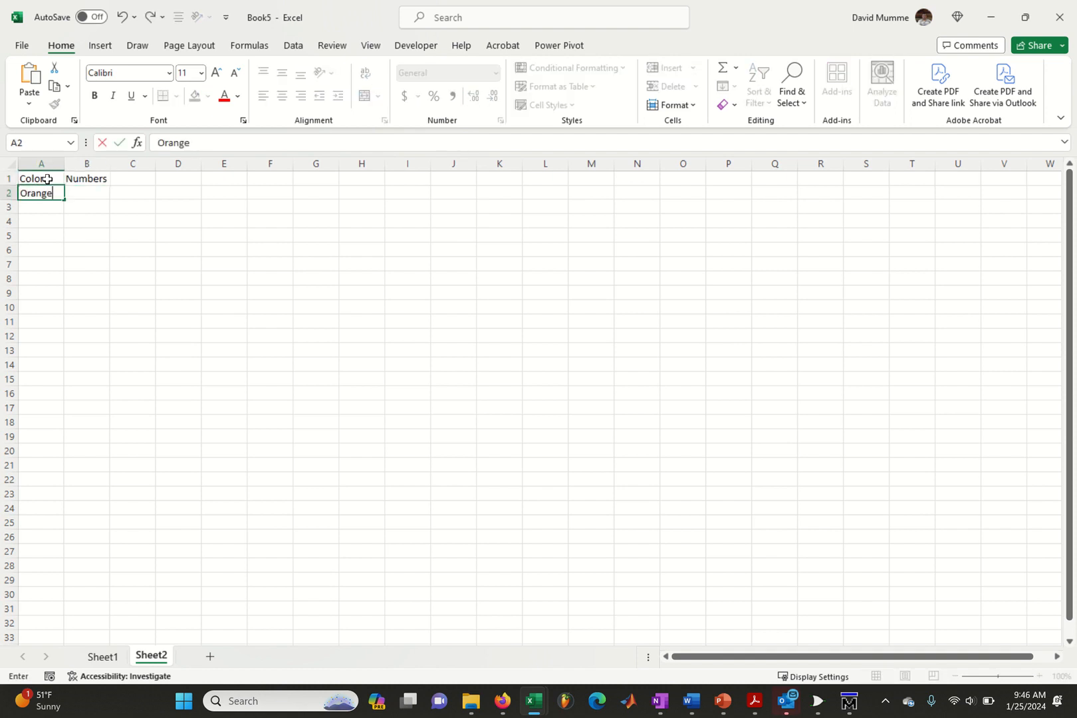
key("Tab")
type("100")
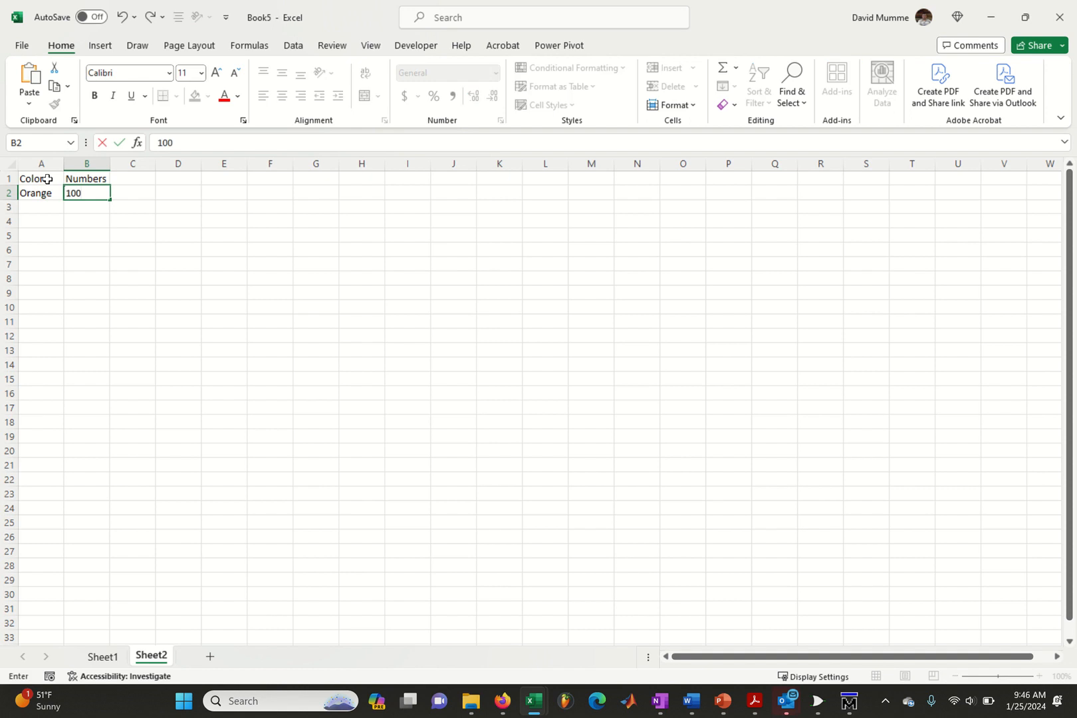
key("Return")
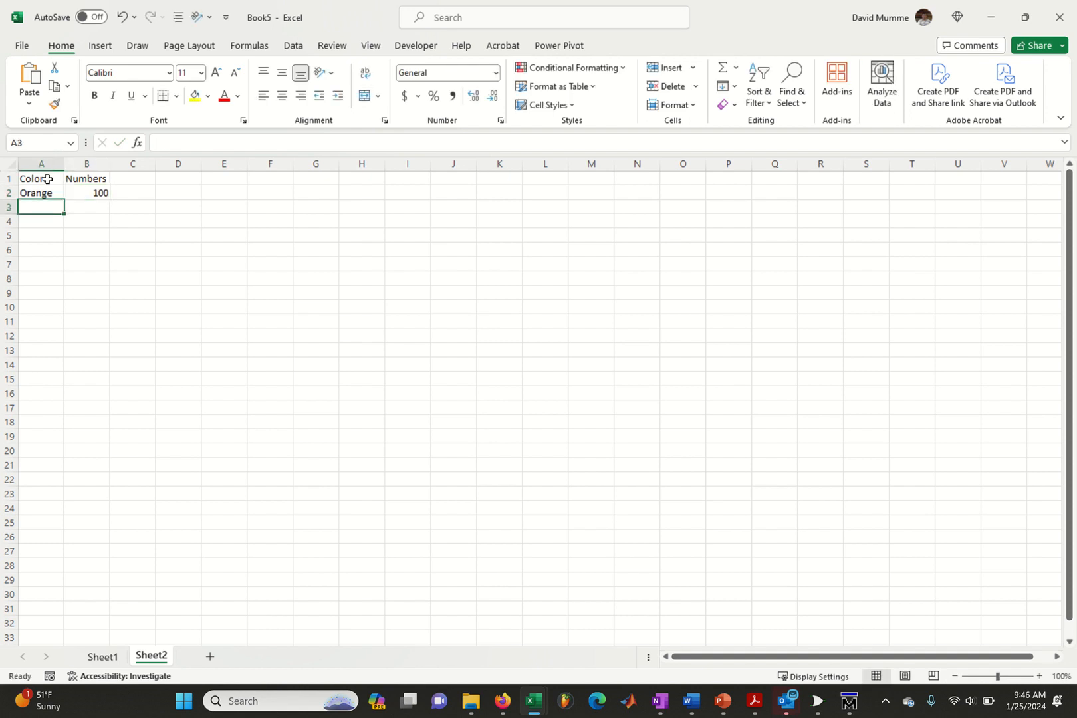
type("B")
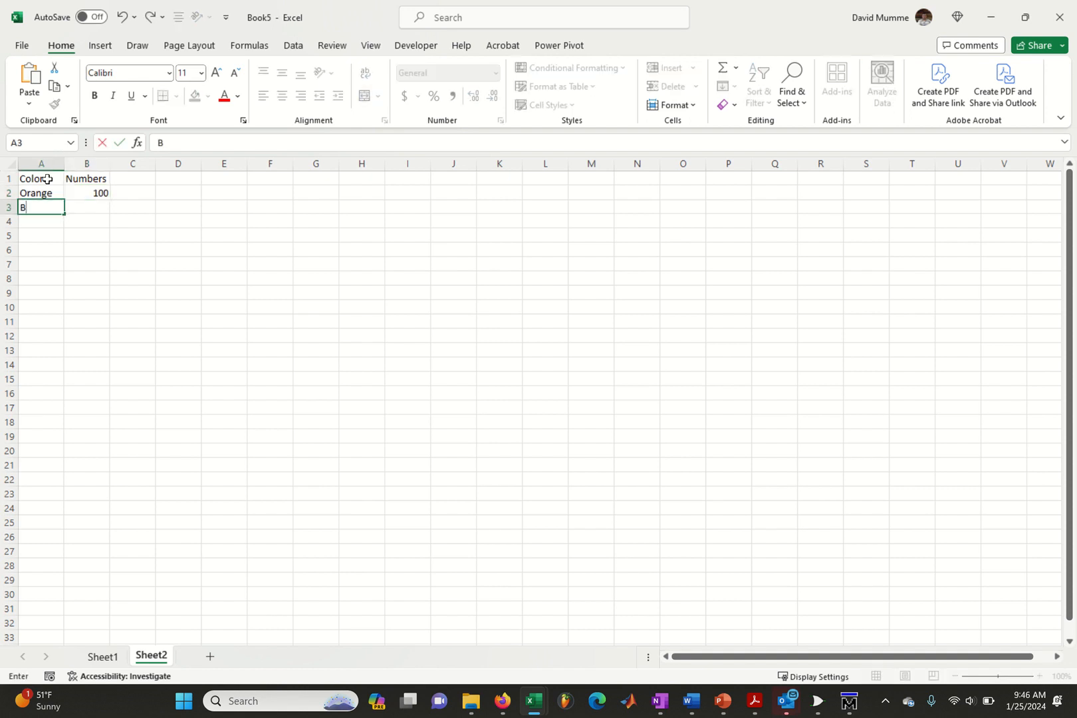
type("lue")
key("Tab")
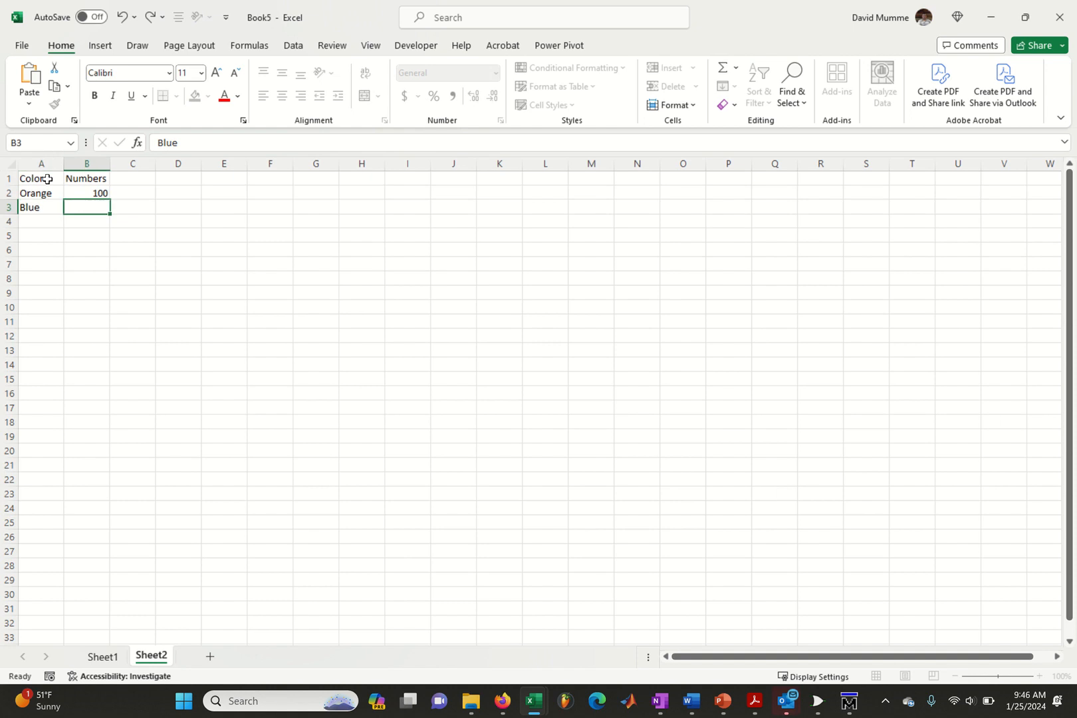
type("200")
key("Return")
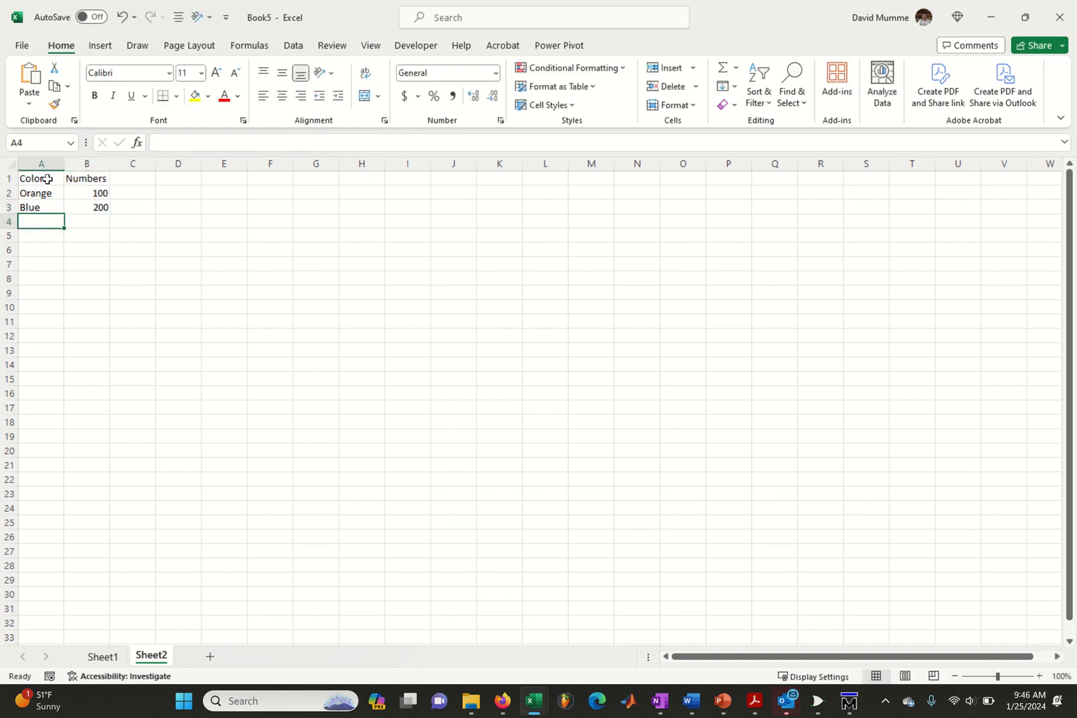
type("Green")
key("Tab")
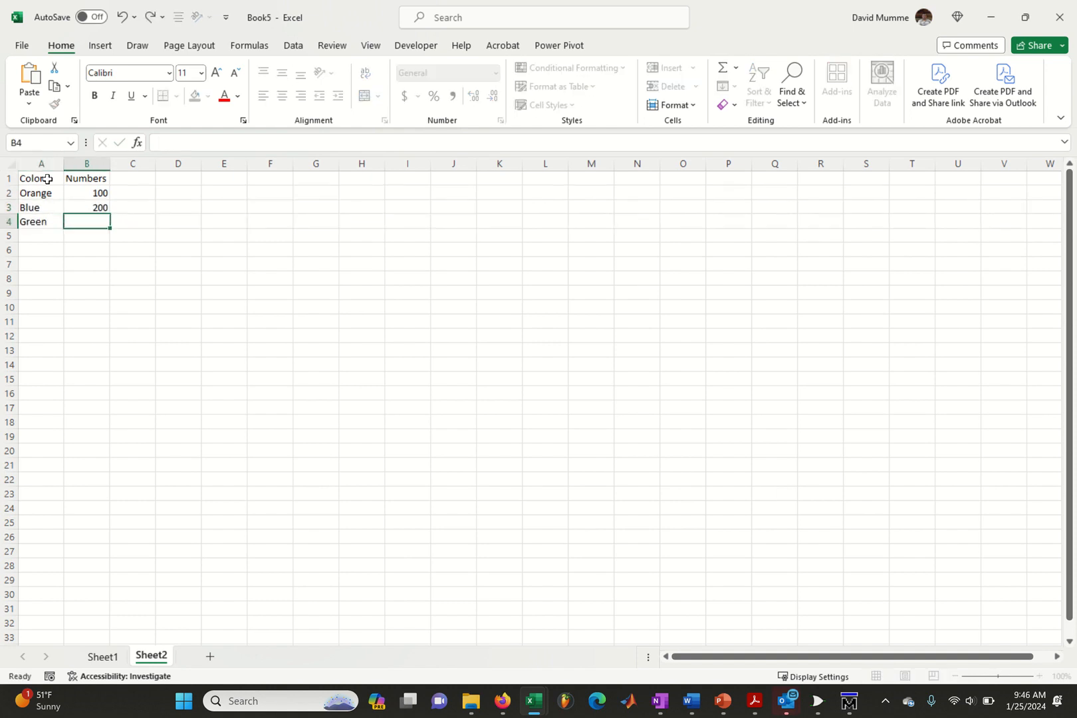
type("300")
key("Return")
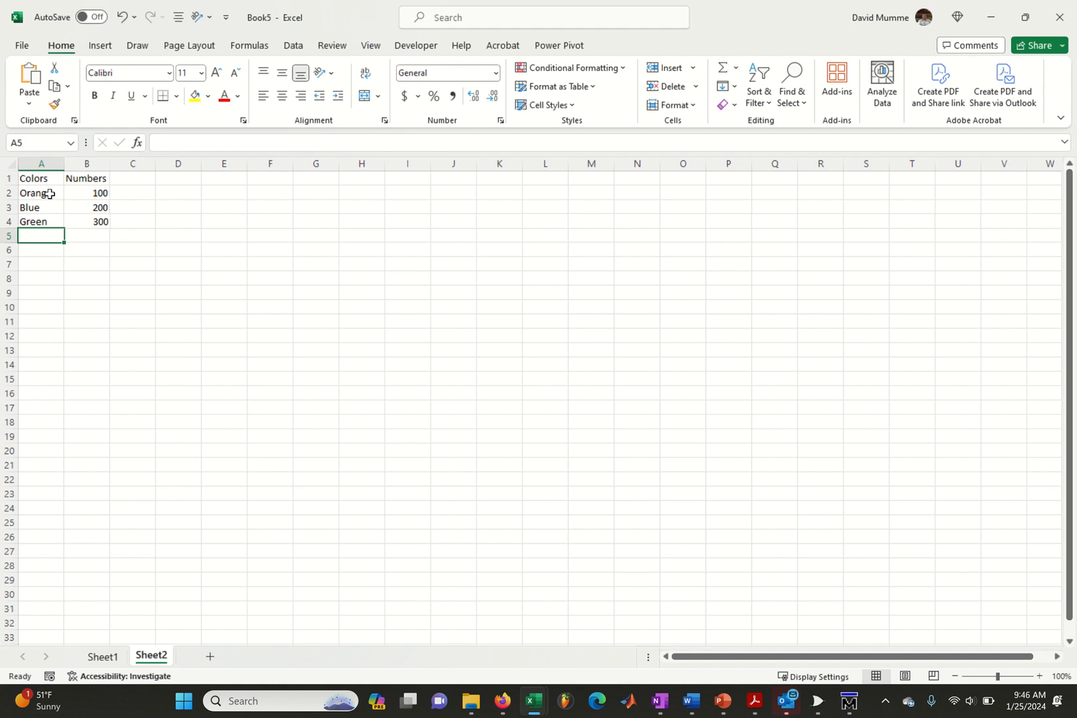
Step: Name the data range A2:B4, without its headers, ColorTable
left_click_drag(49, 194, 93, 220)
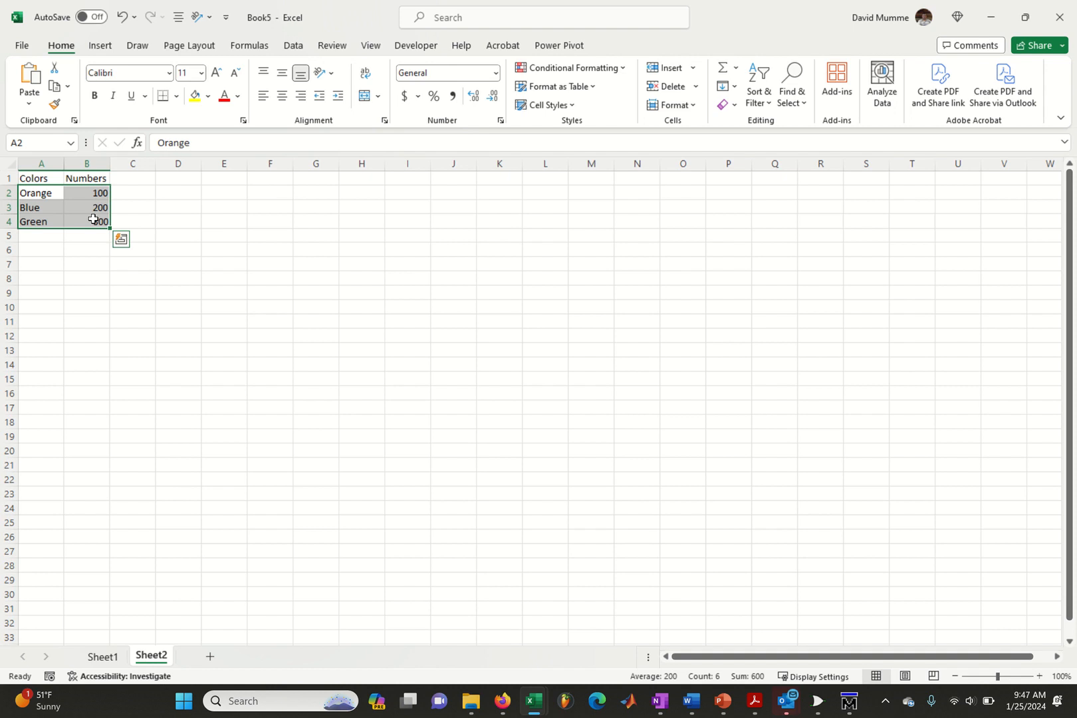
left_click(35, 143)
type("C")
type("olorTable")
key("Return")
left_click(101, 262)
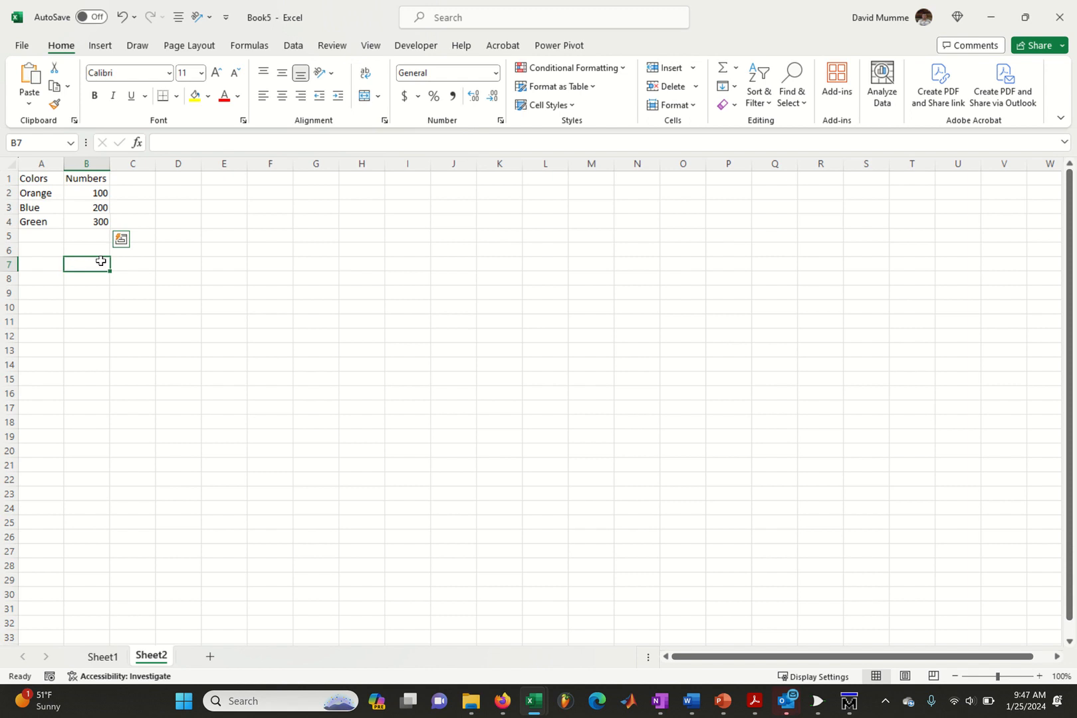
Step: On Sheet1, enter the headers Color in A1 and Number in B1, finishing with cell B2 selected
left_click(103, 656)
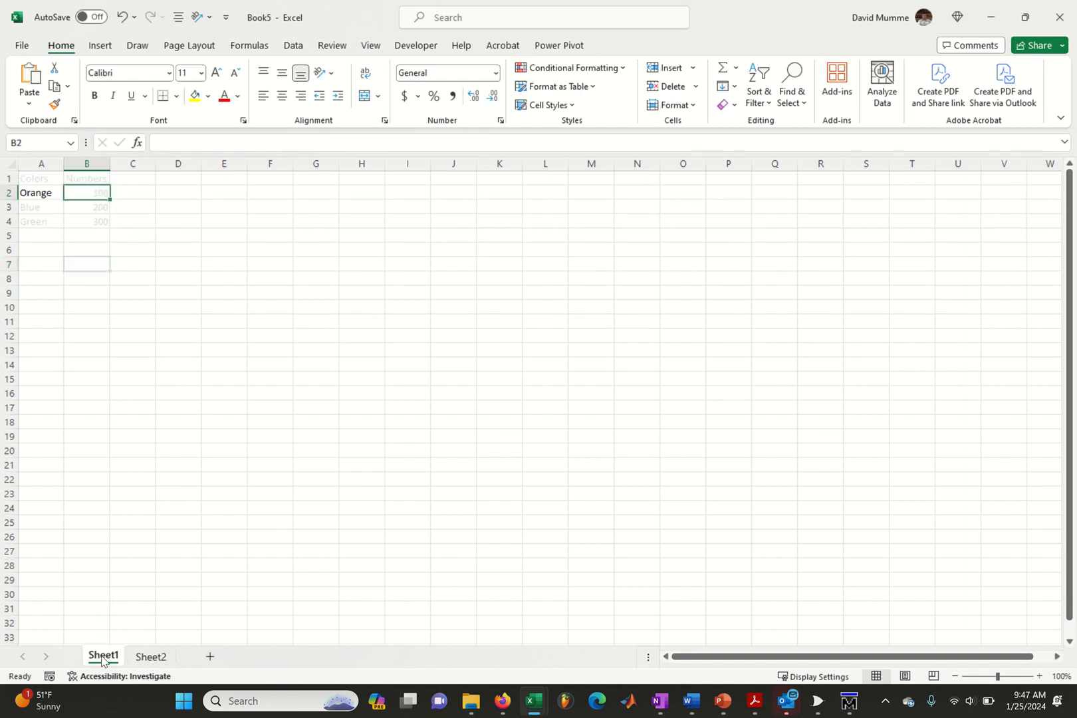
left_click(50, 181)
type("Color")
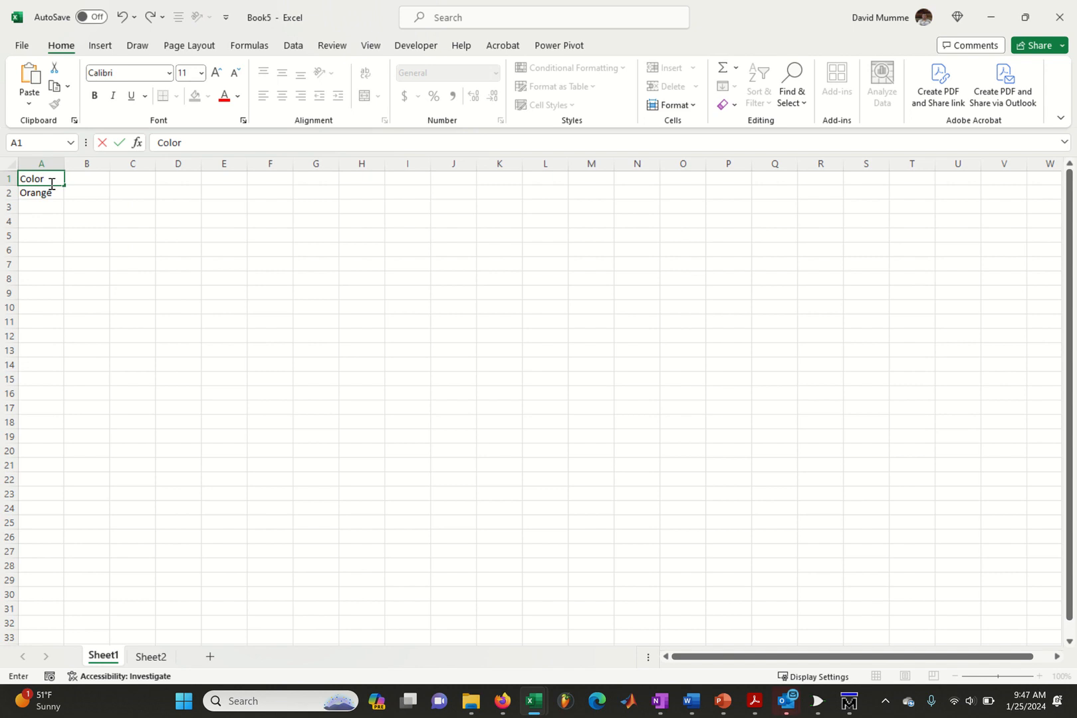
key("Tab")
type("Number")
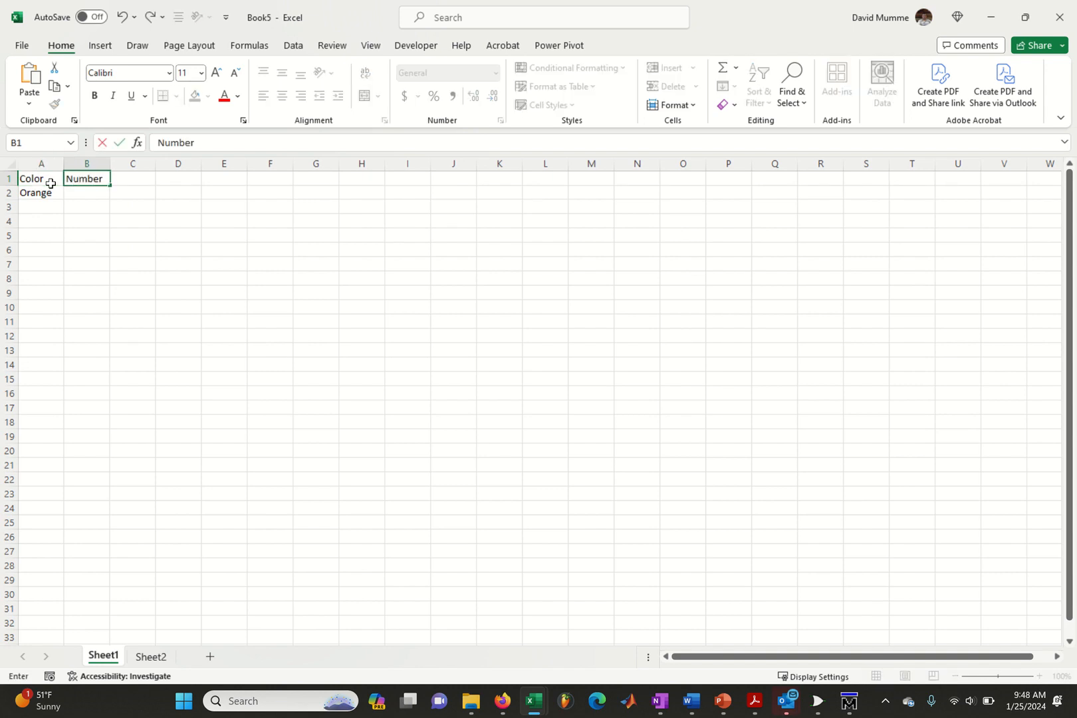
key("Return")
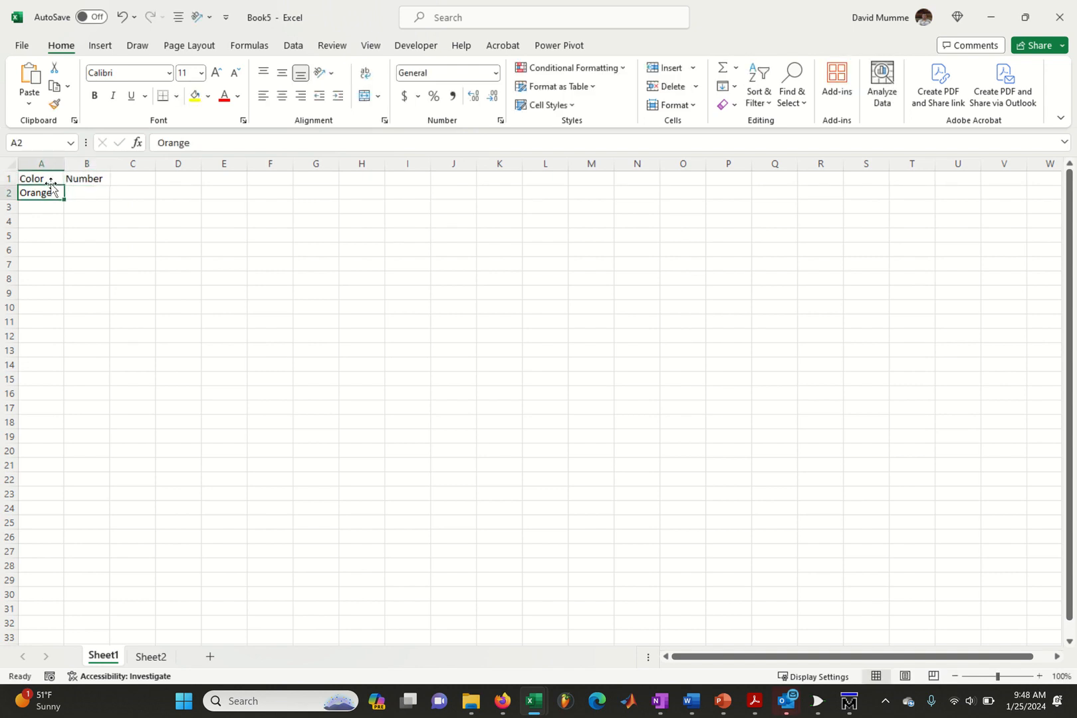
key("Tab")
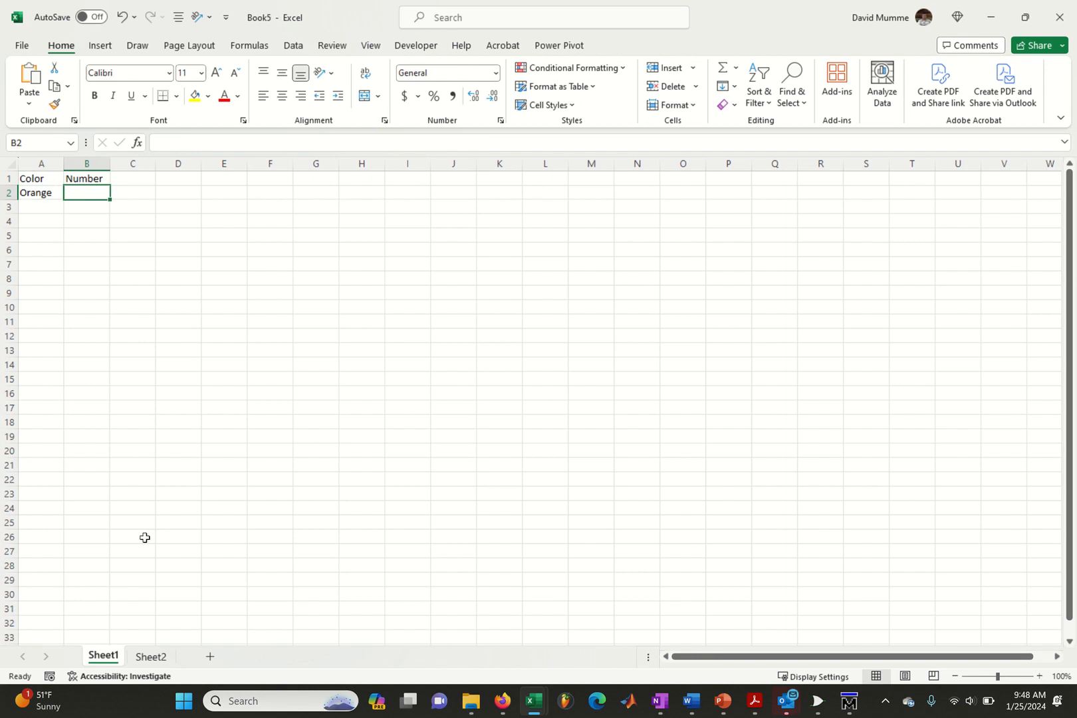
type("=v")
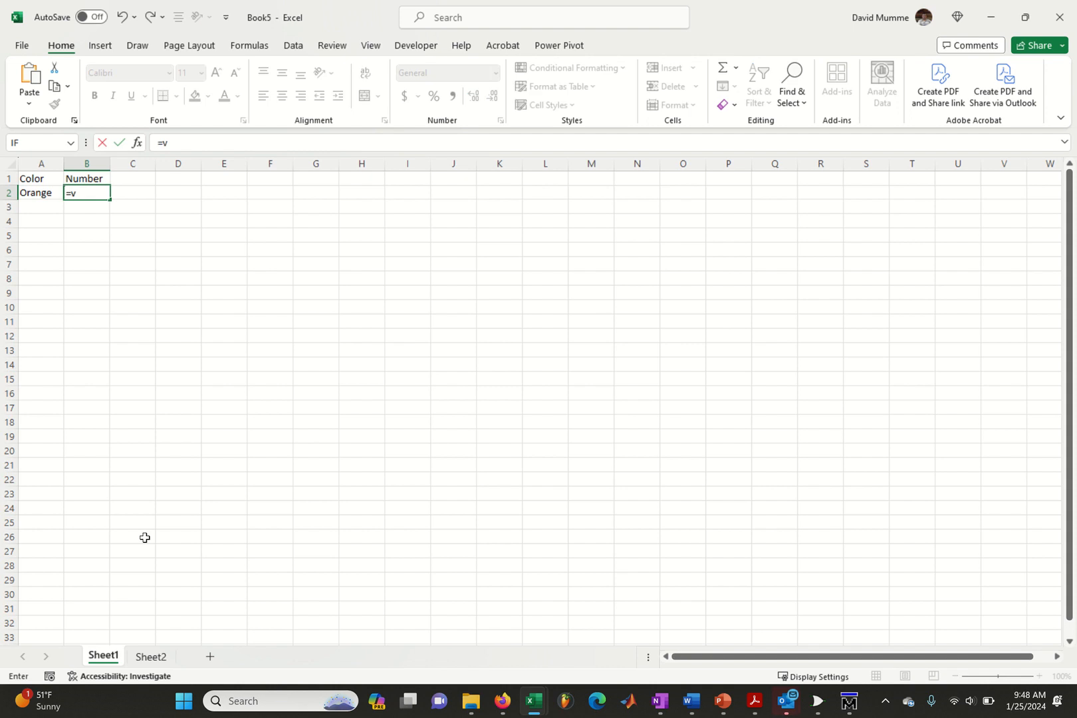
type("l")
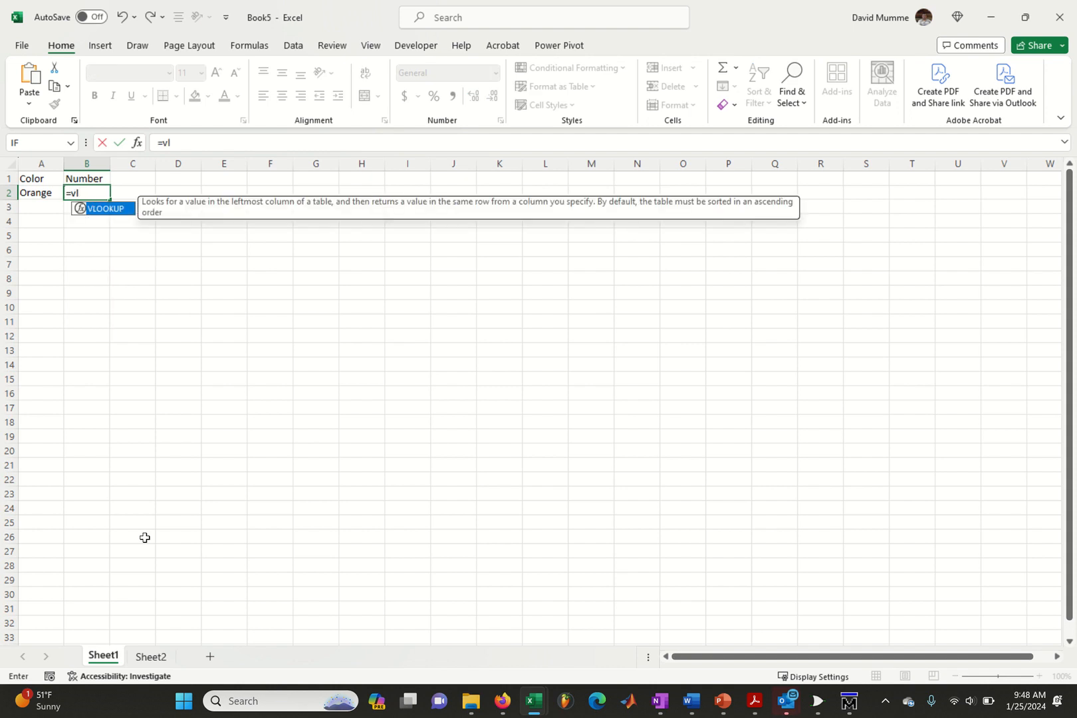
key("Tab")
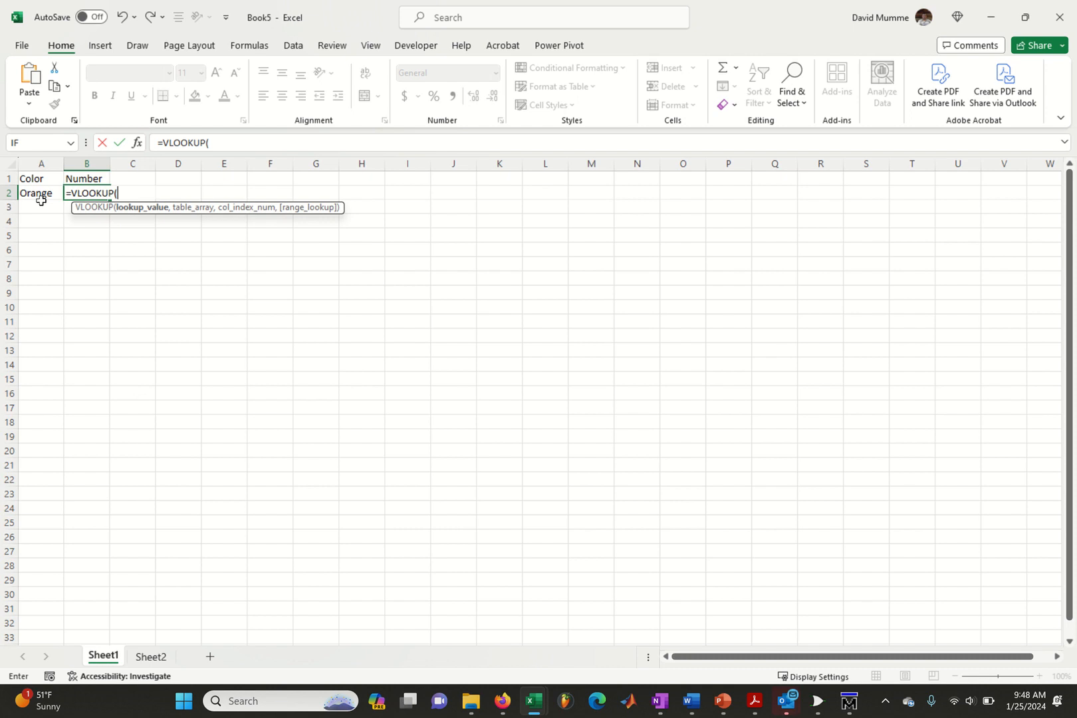
key("Escape")
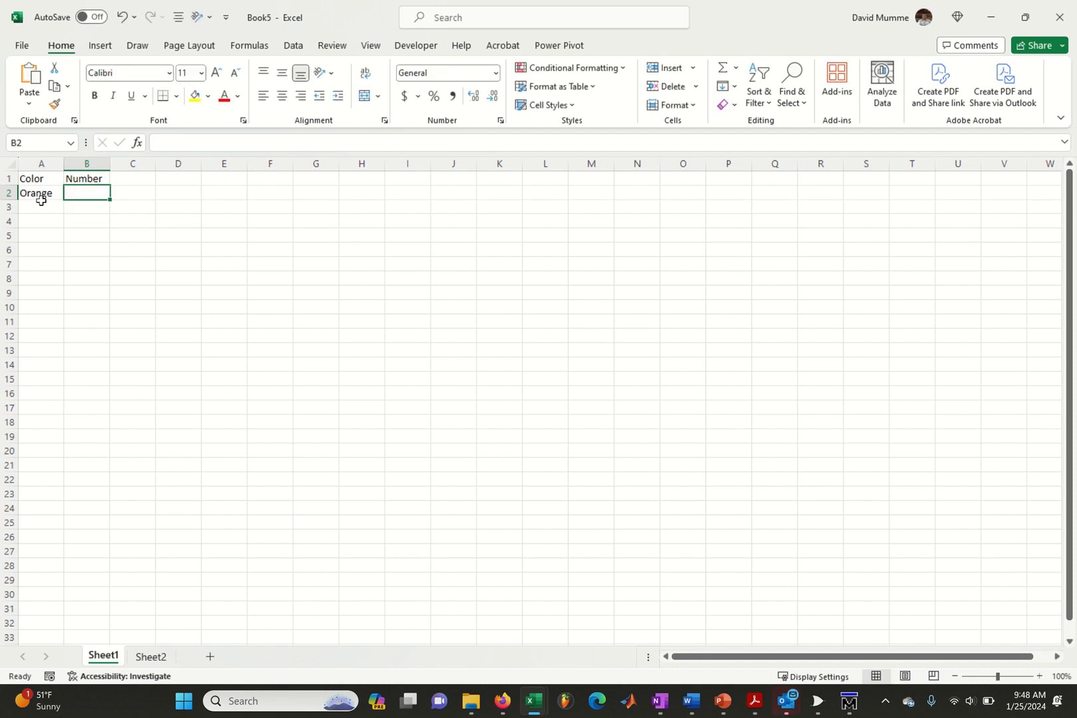
left_click(153, 658)
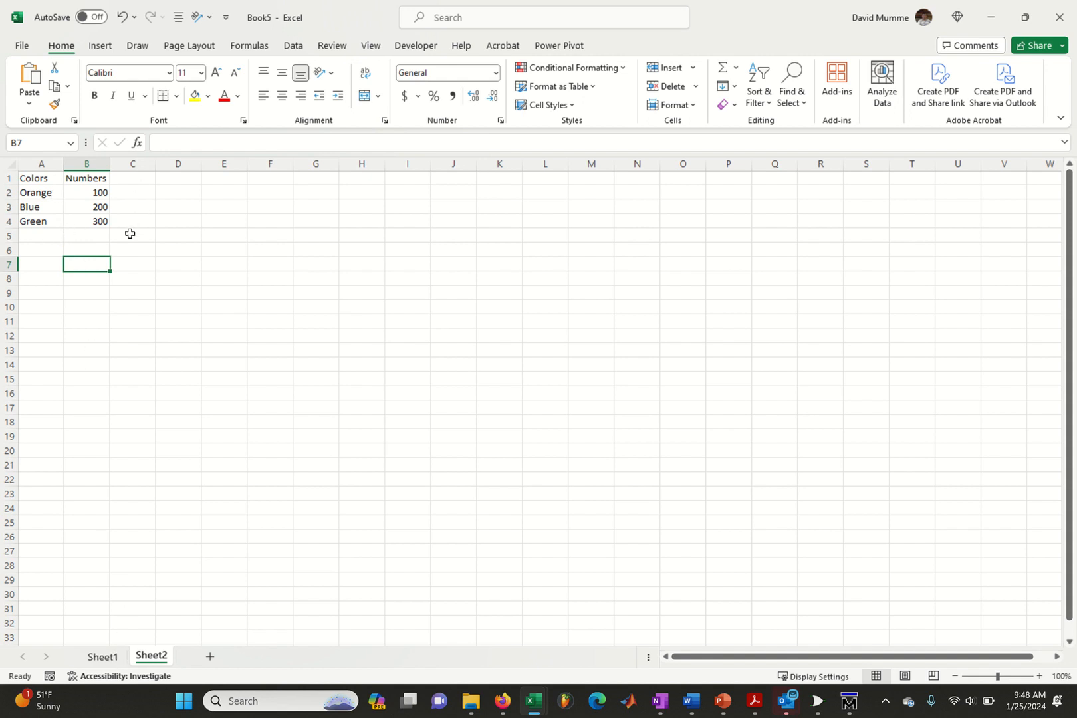
left_click(103, 658)
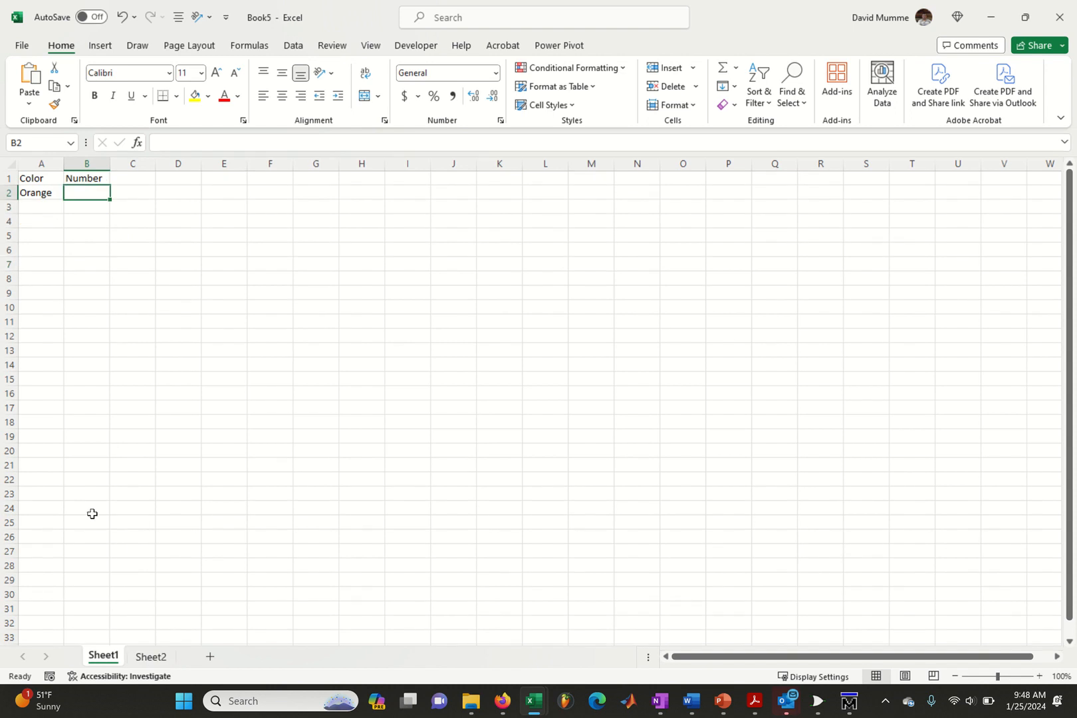
Step: In B2, enter a VLOOKUP of A2 in the named range ColorTable, returning column 2 with an exact match (FALSE)
type("=")
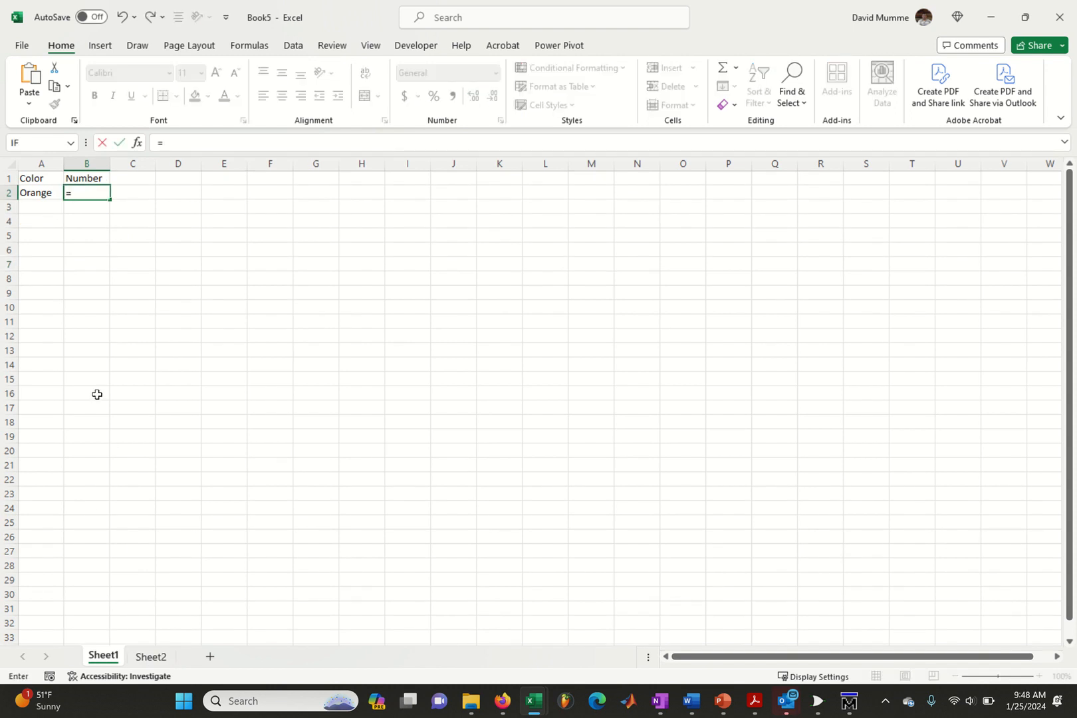
type("vl")
key("Tab")
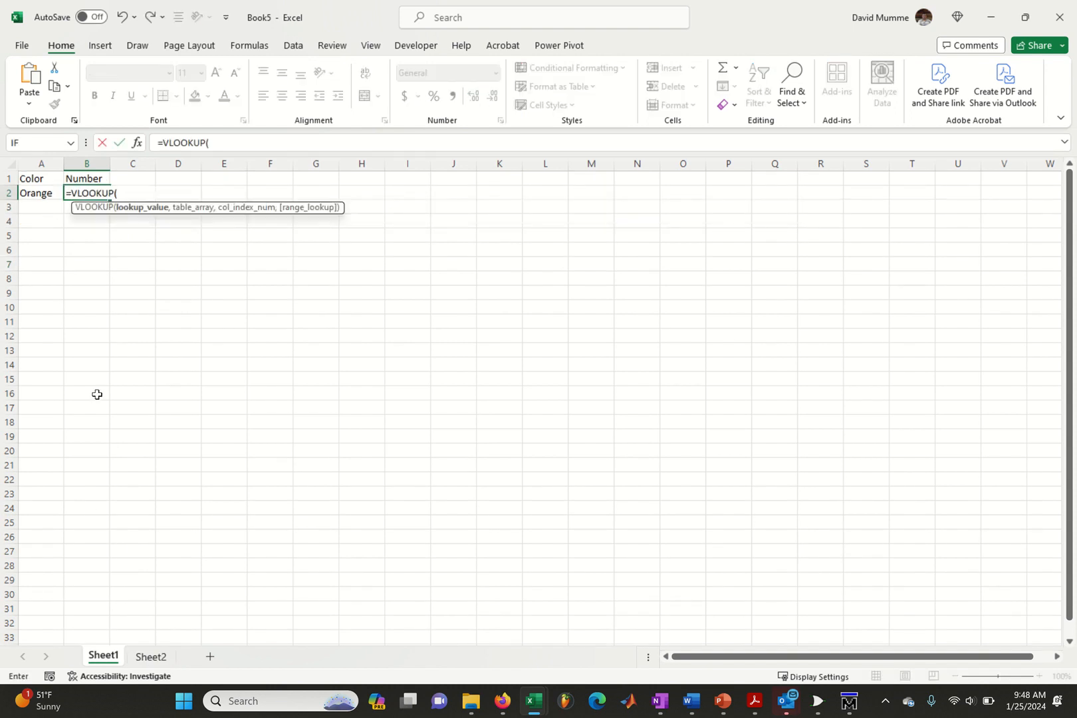
left_click(44, 192)
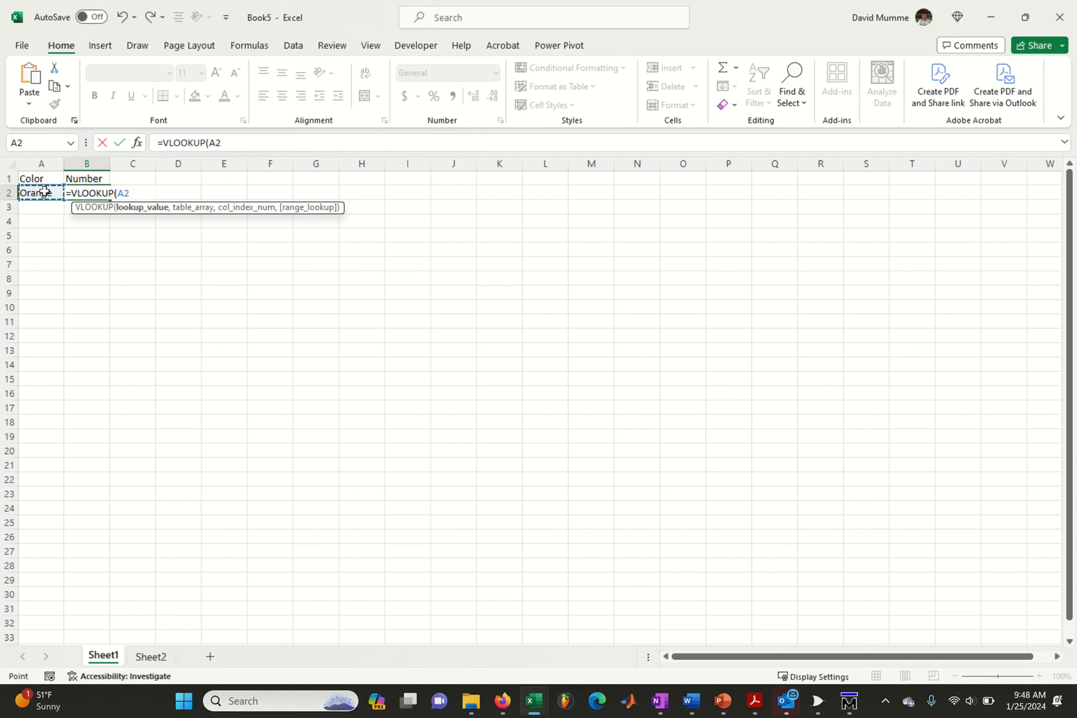
type(",")
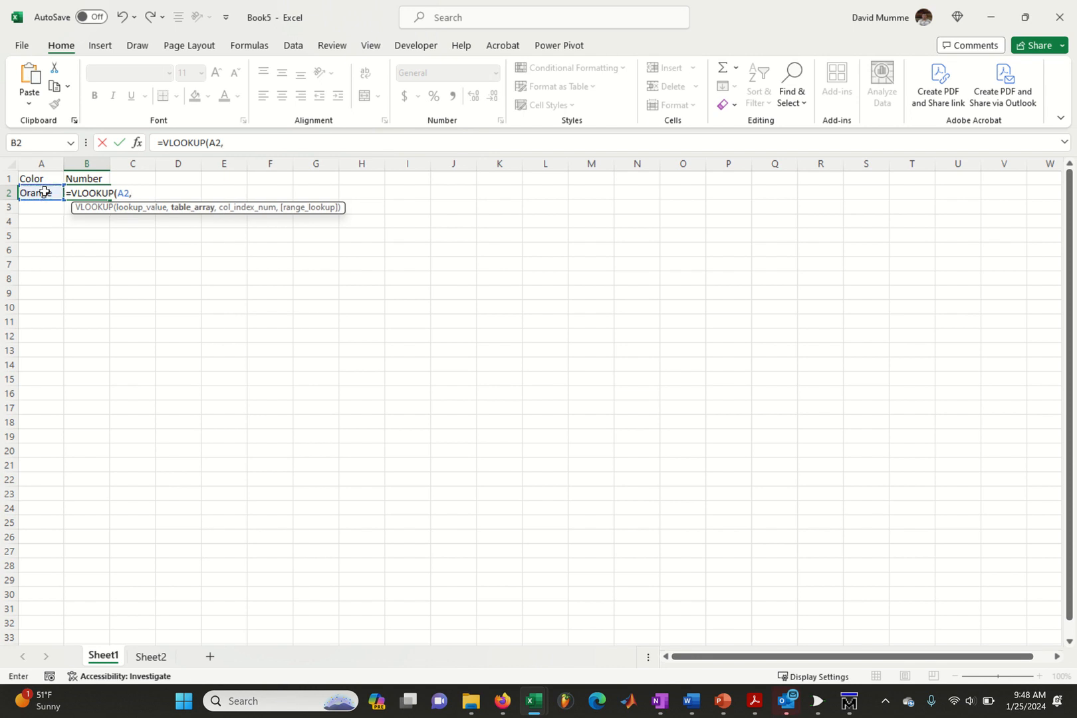
type("colo")
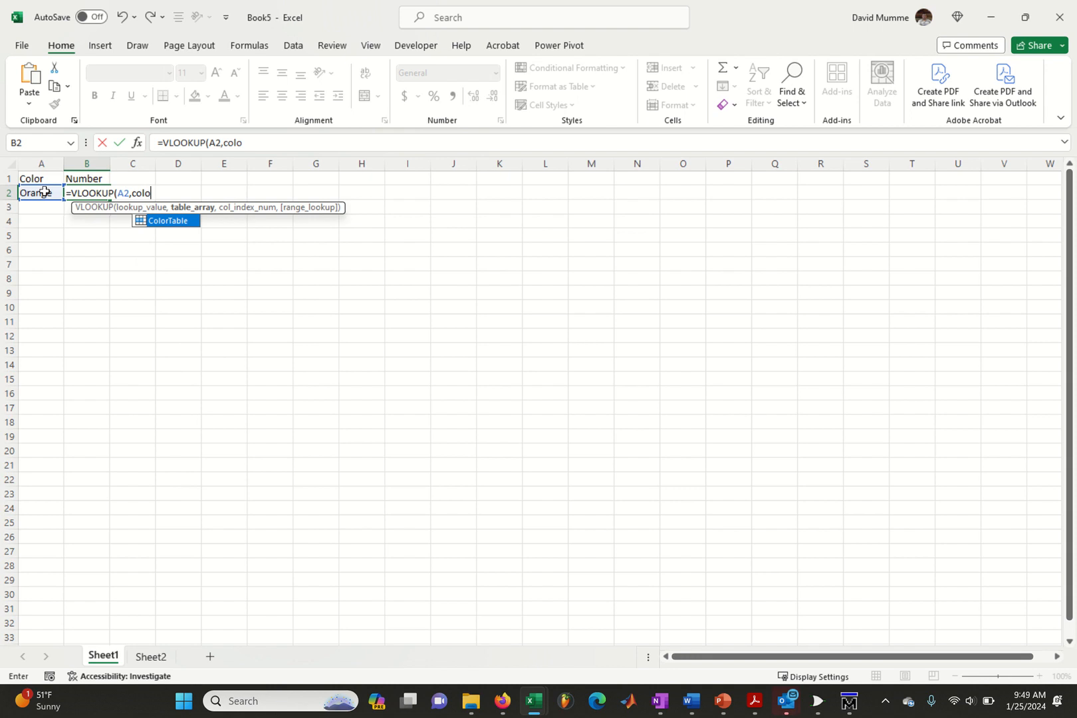
key("Tab")
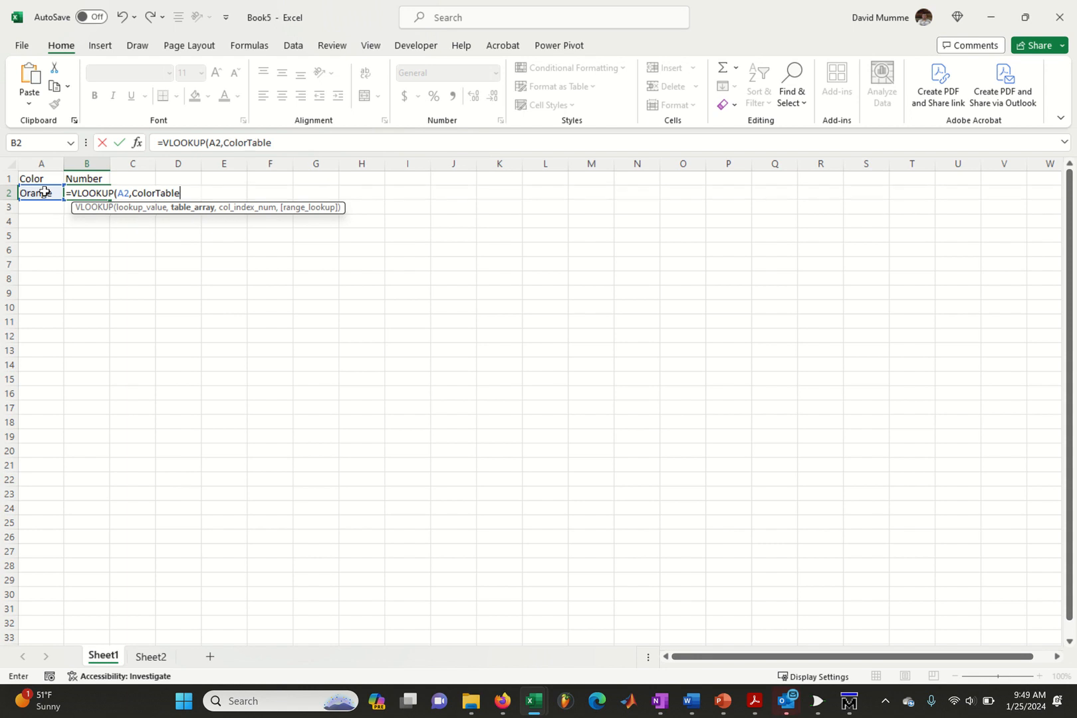
type(",")
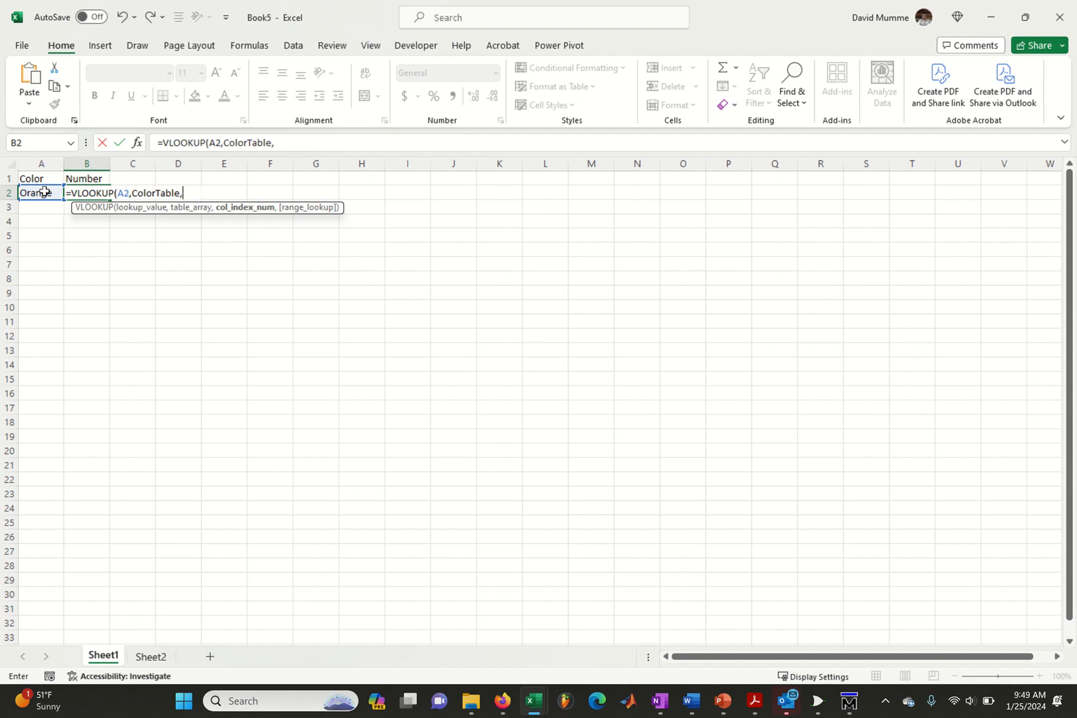
type("2,")
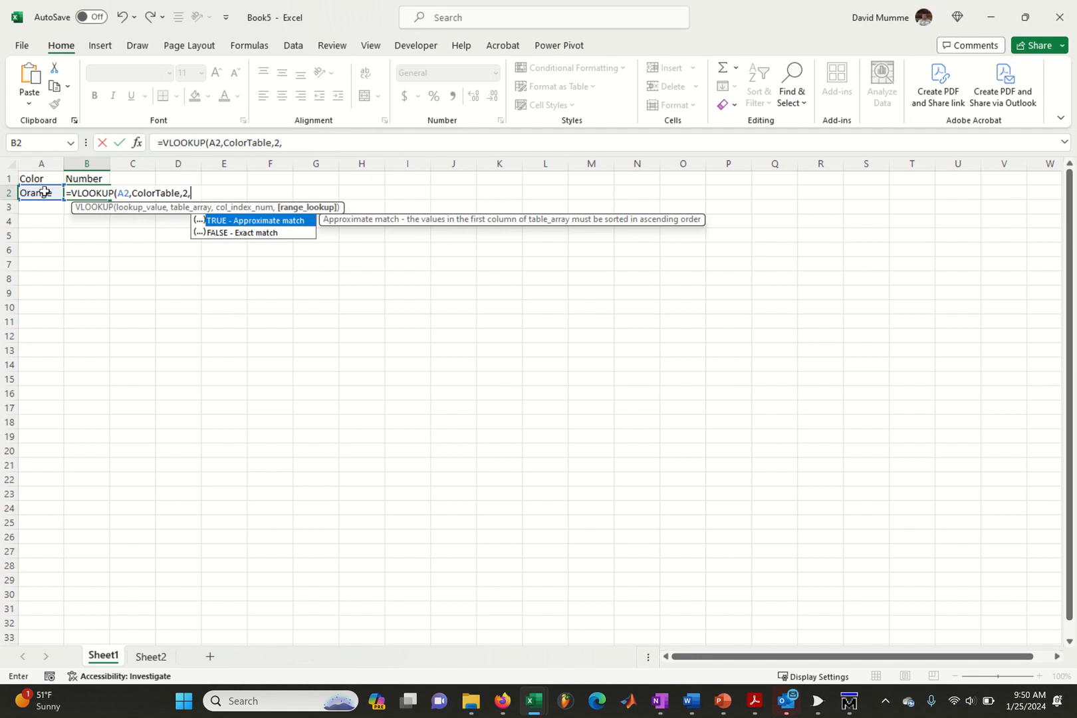
key("Down")
key("Tab")
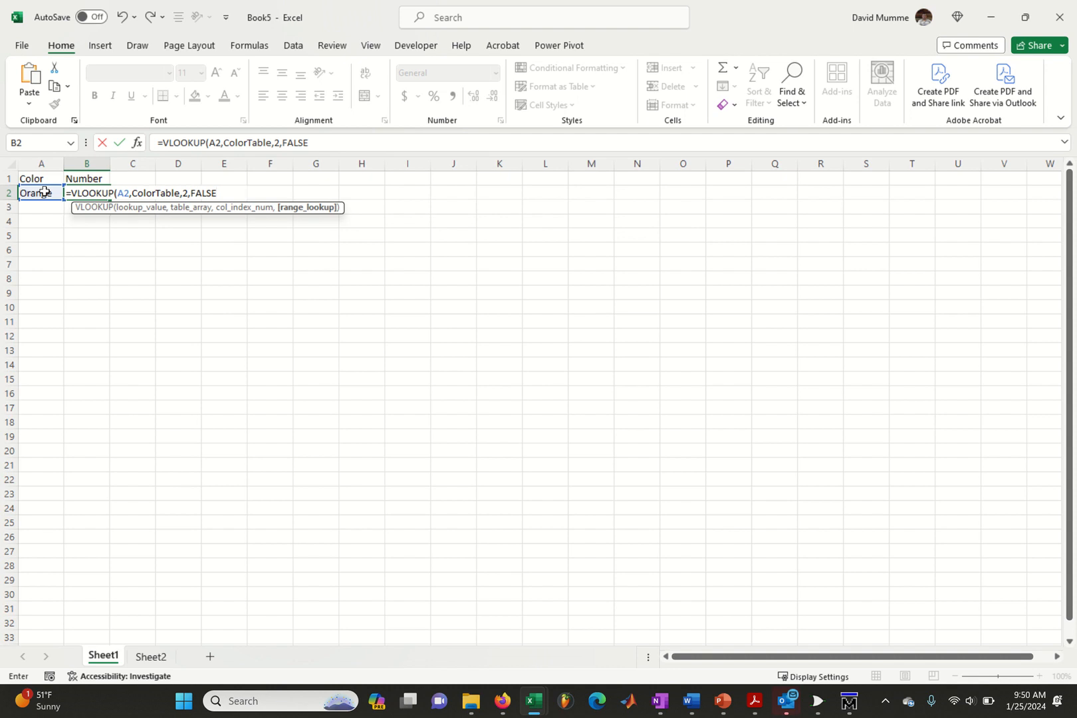
type(")")
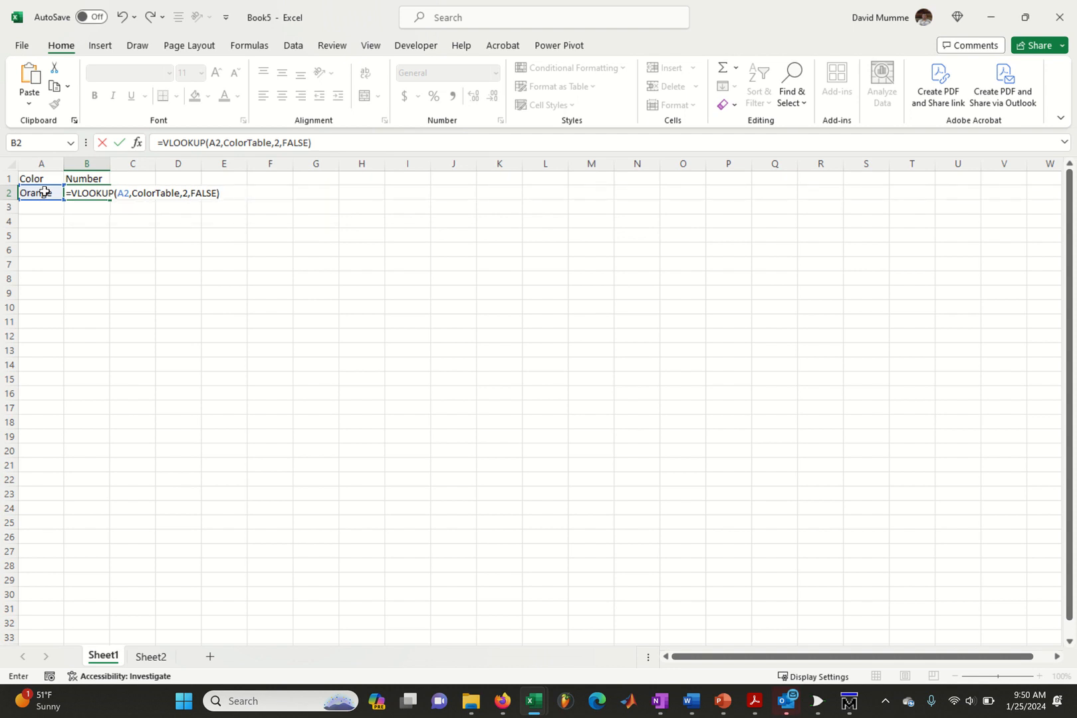
key("Return")
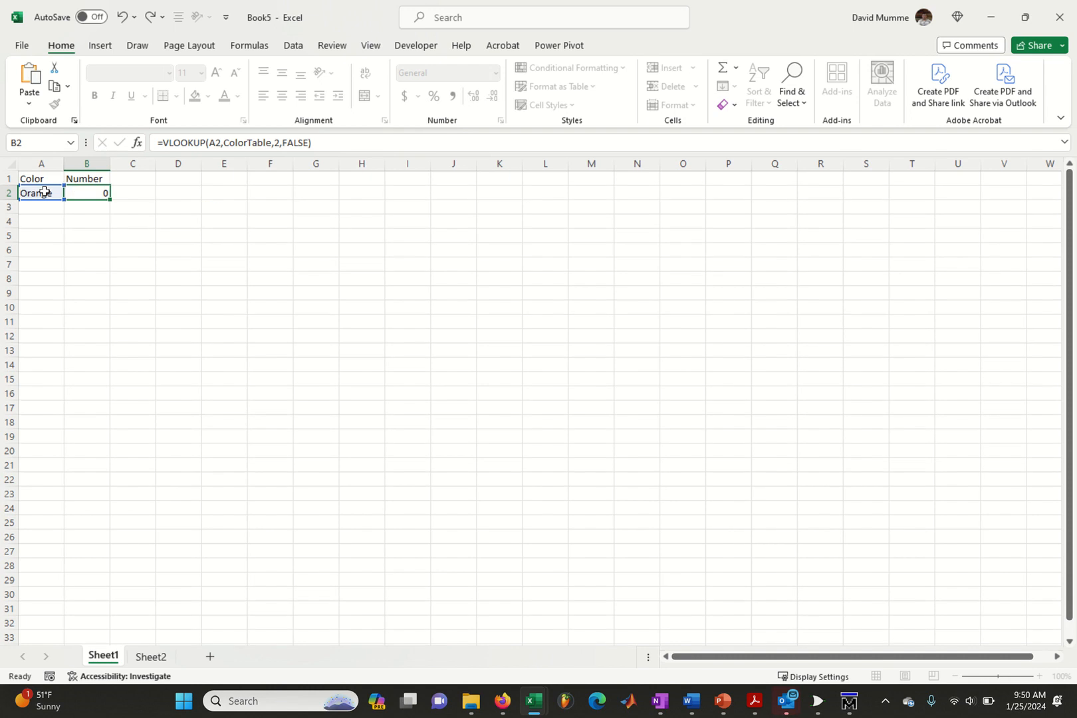
Step: Test the lookup by replacing the color in A2 first with Blue and finally with Green
key("Left")
key("Up")
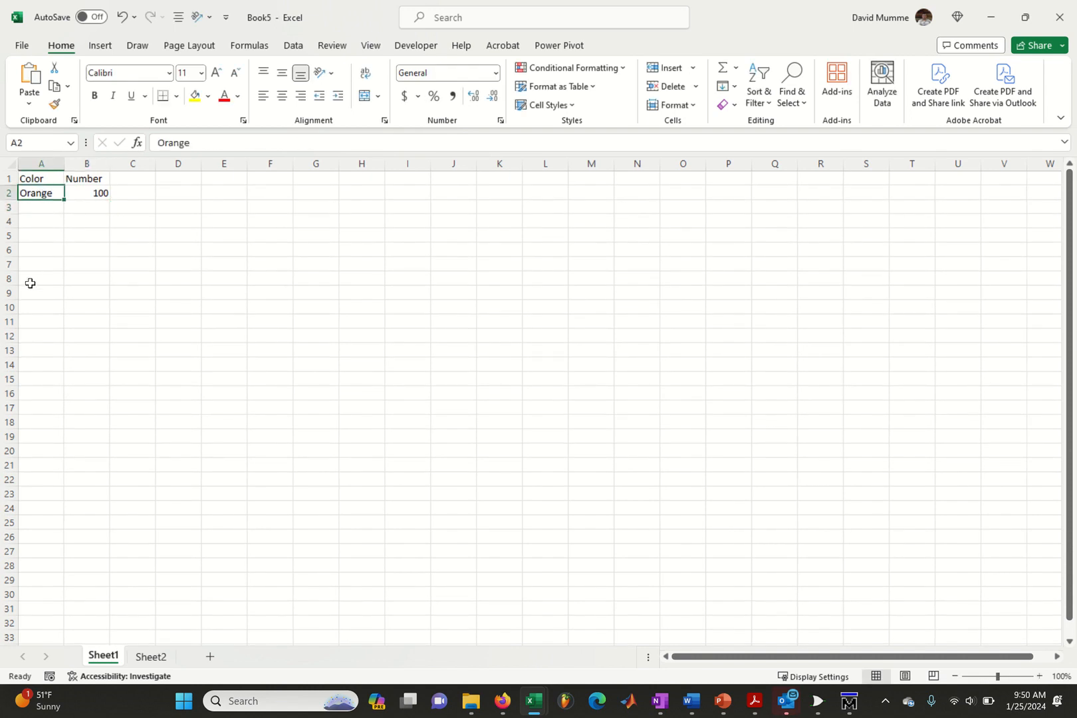
type("Blue")
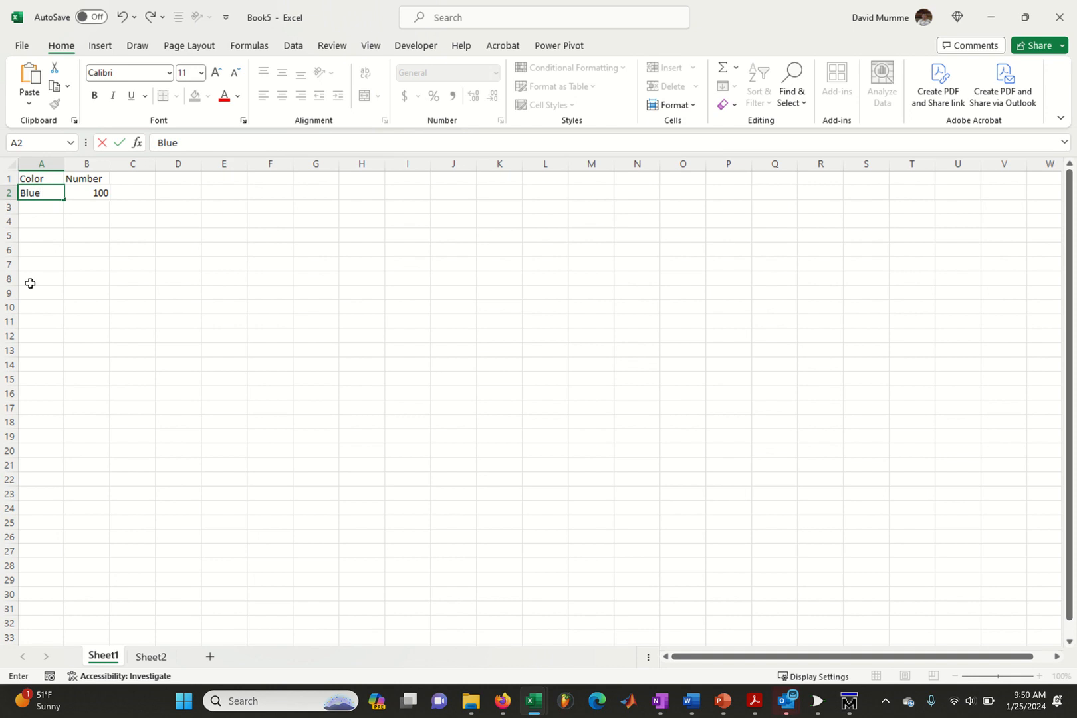
key("Return")
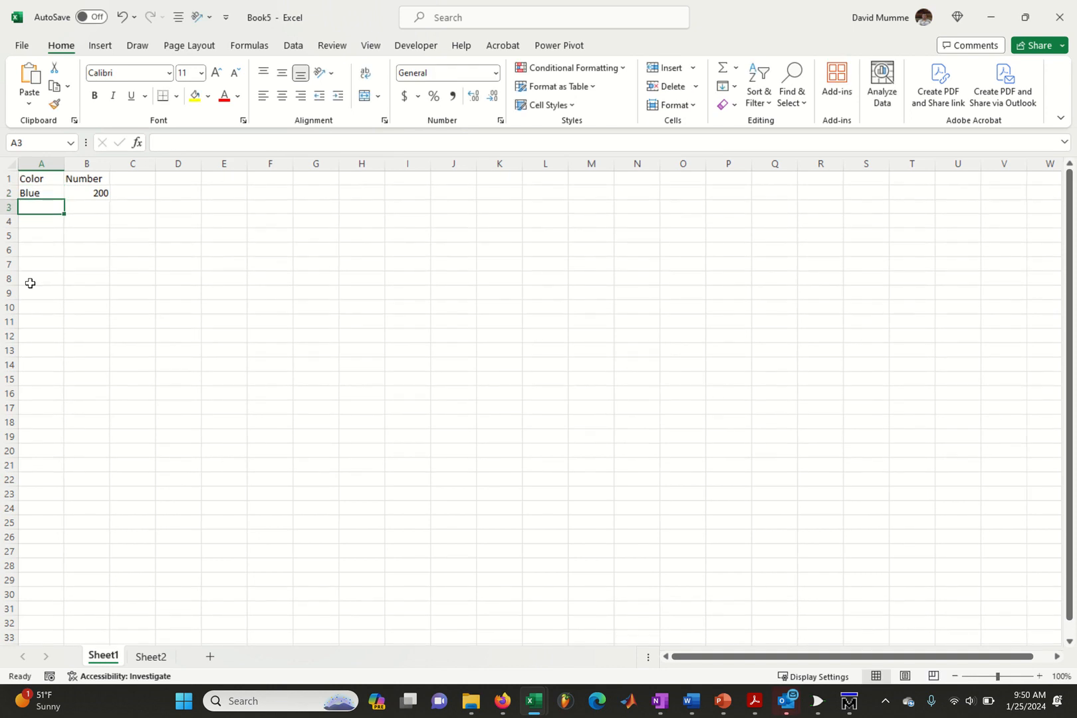
key("Up")
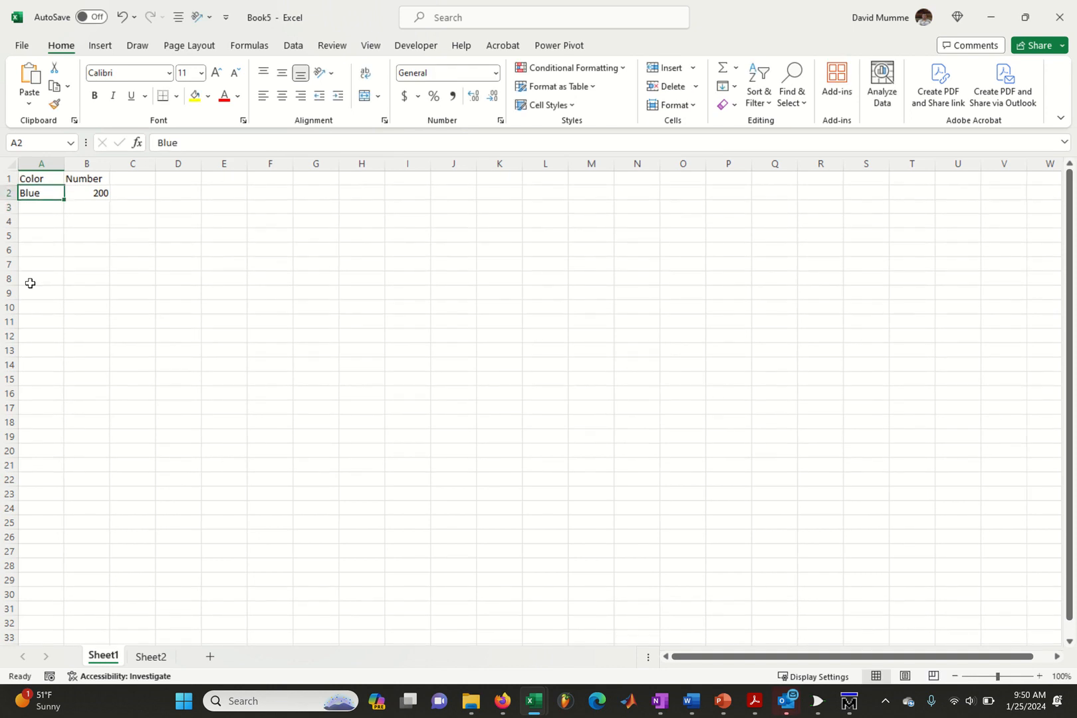
type("Green")
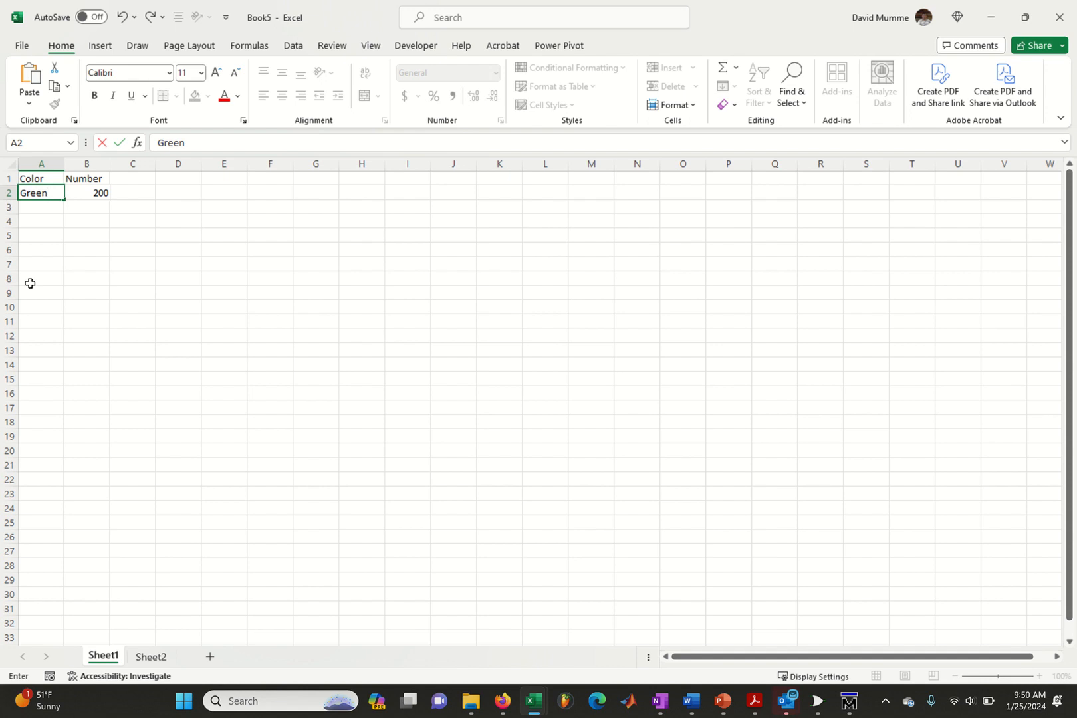
key("Return")
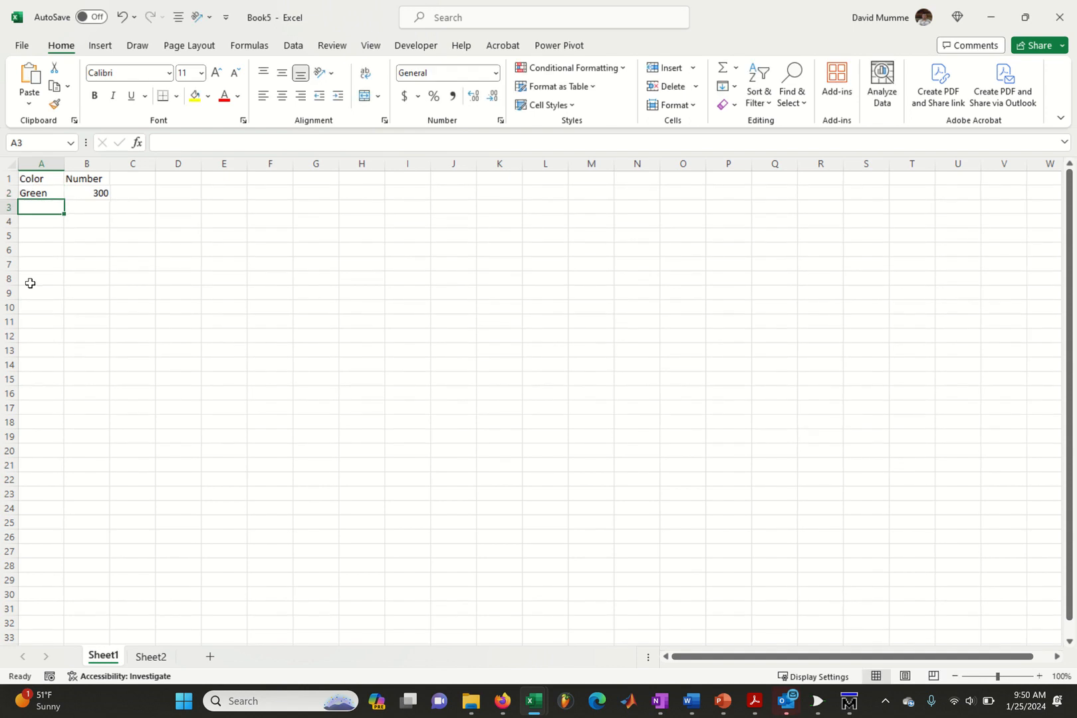